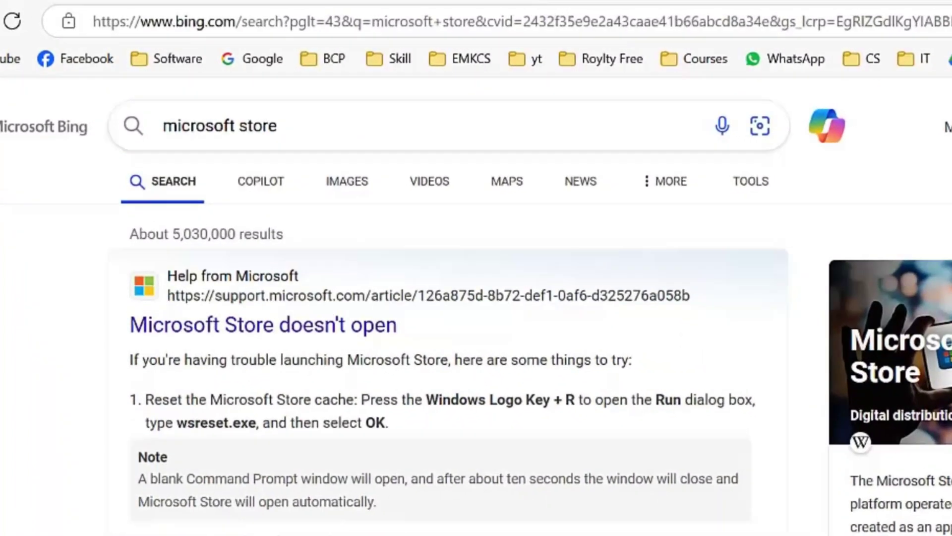
scroll(333, 125, "down", 3)
scroll(88, 261, "down", 5)
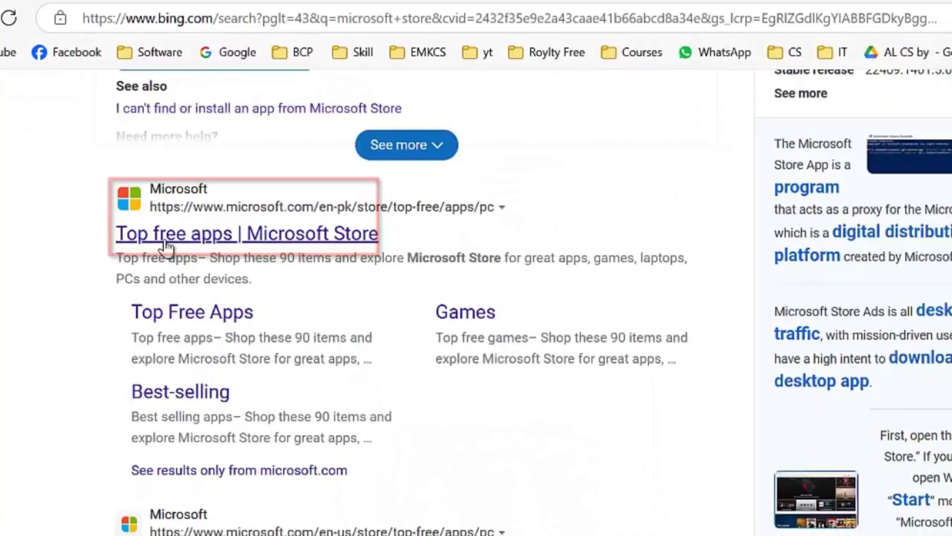
Step: Open the 'Top free apps | Microsoft Store' link from the Bing results
left_click(172, 223)
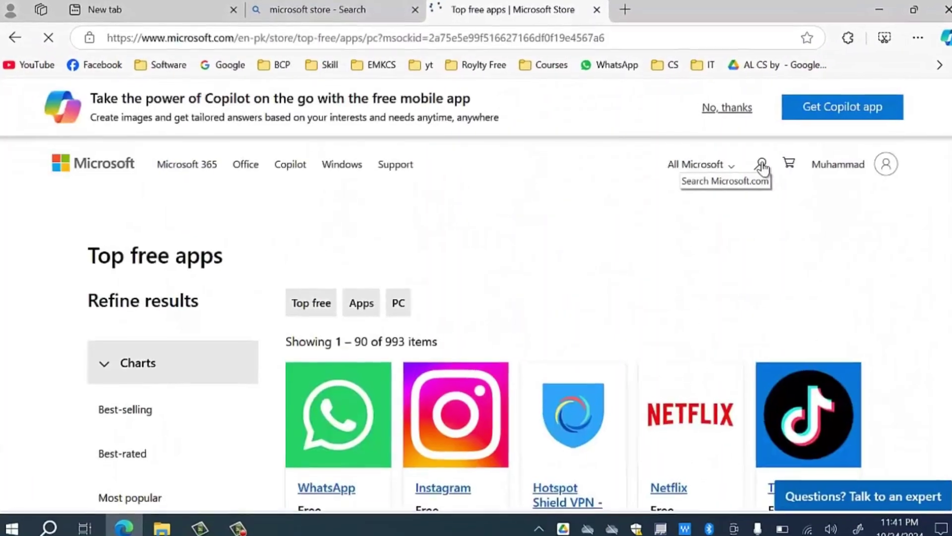
Step: Search Microsoft.com for 'microsoft office'
left_click(772, 165)
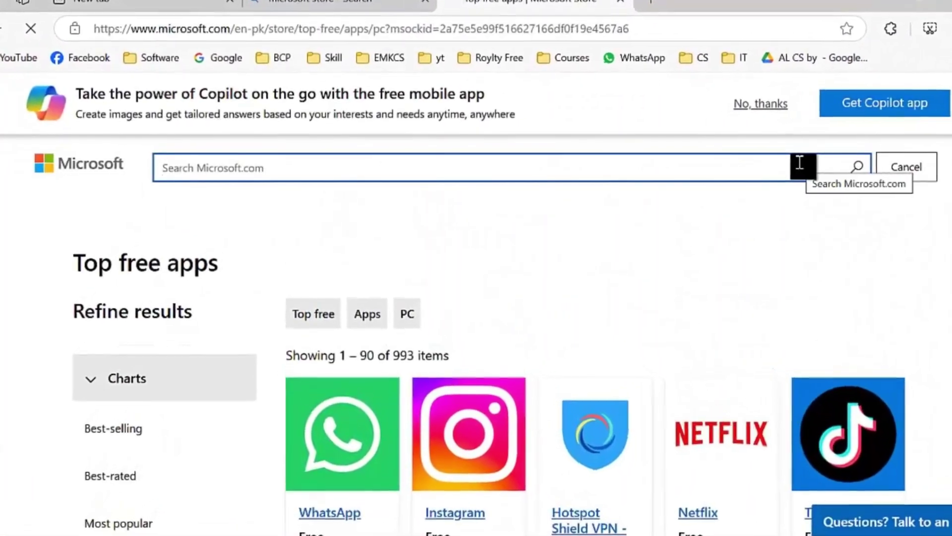
type("micr")
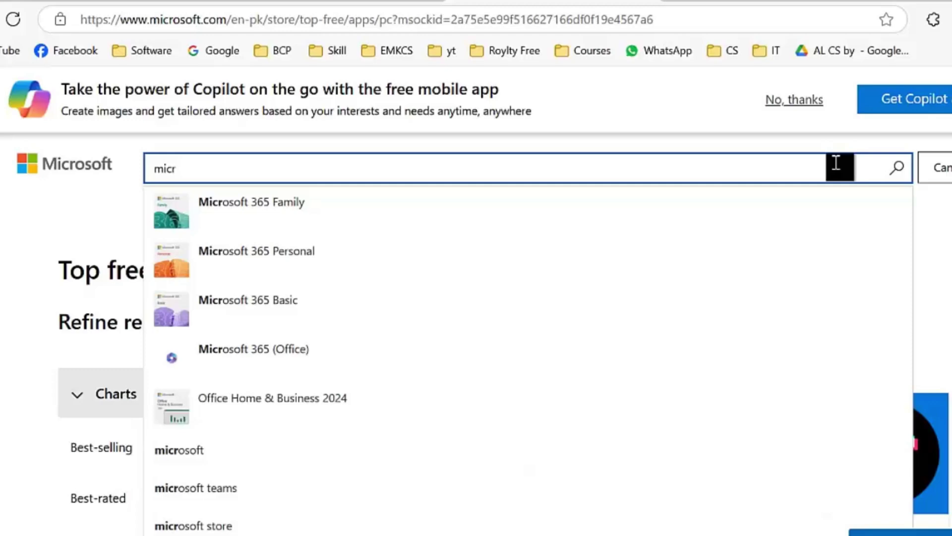
type("o")
type("s")
type("of")
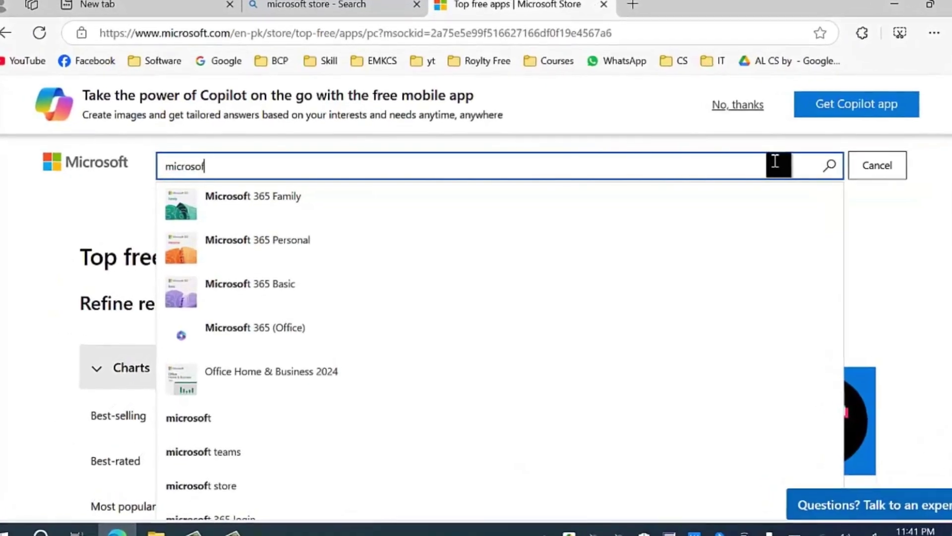
type("t office")
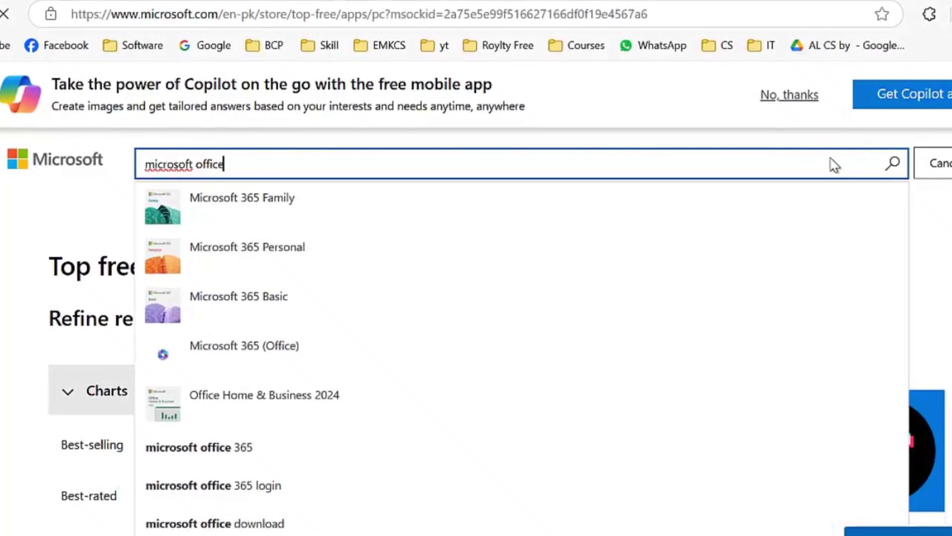
key("Return")
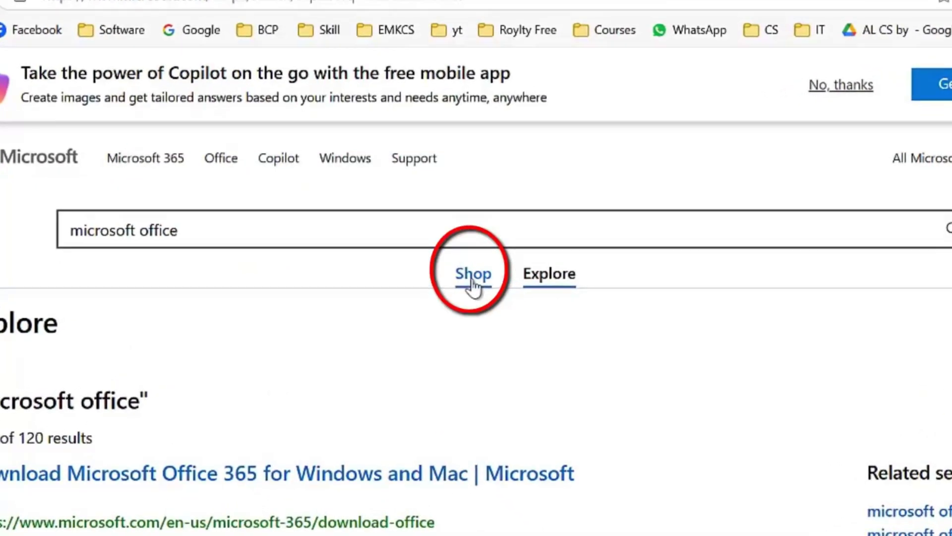
Step: Download the Microsoft 365 (Office) installer from the Shop results and show it in its folder
left_click(467, 271)
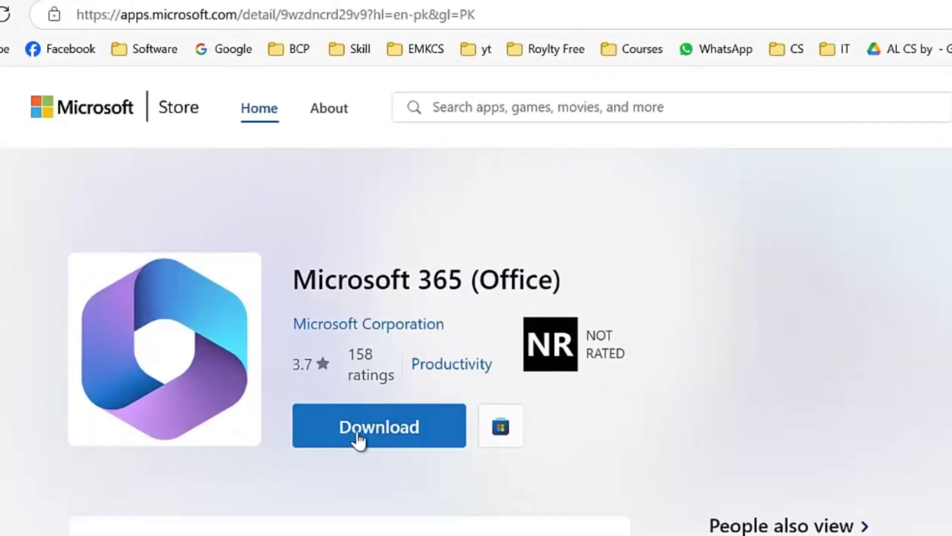
left_click(359, 437)
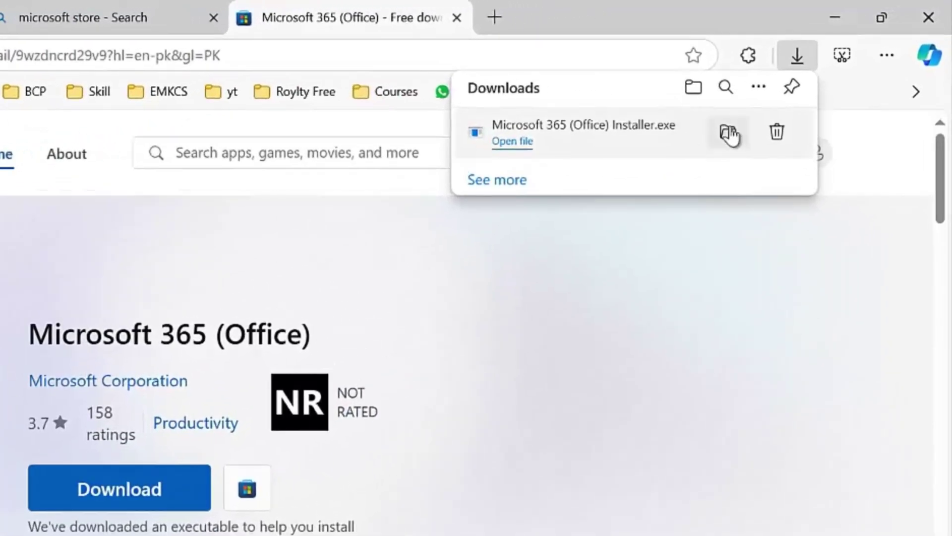
left_click(729, 133)
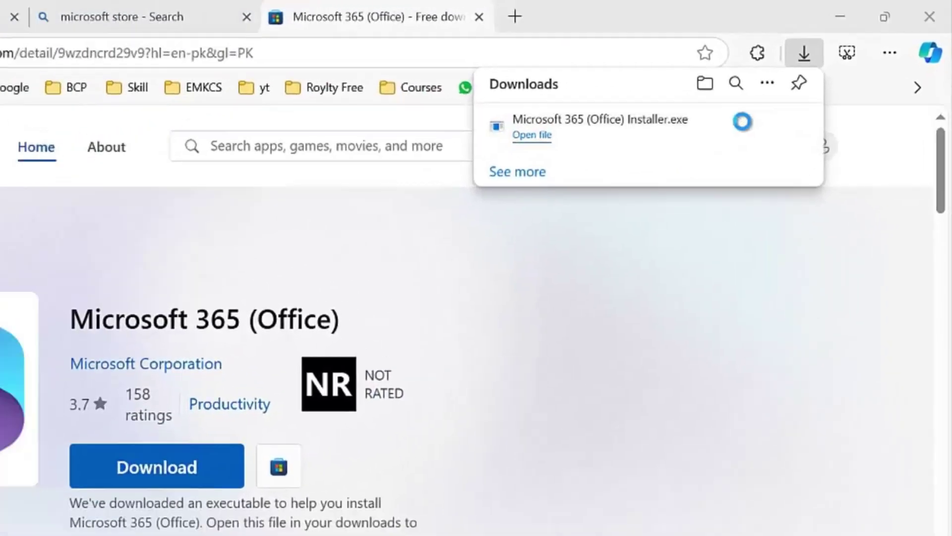
Step: Run the Microsoft 365 (Office) Installer in Downloads as administrator
right_click(147, 193)
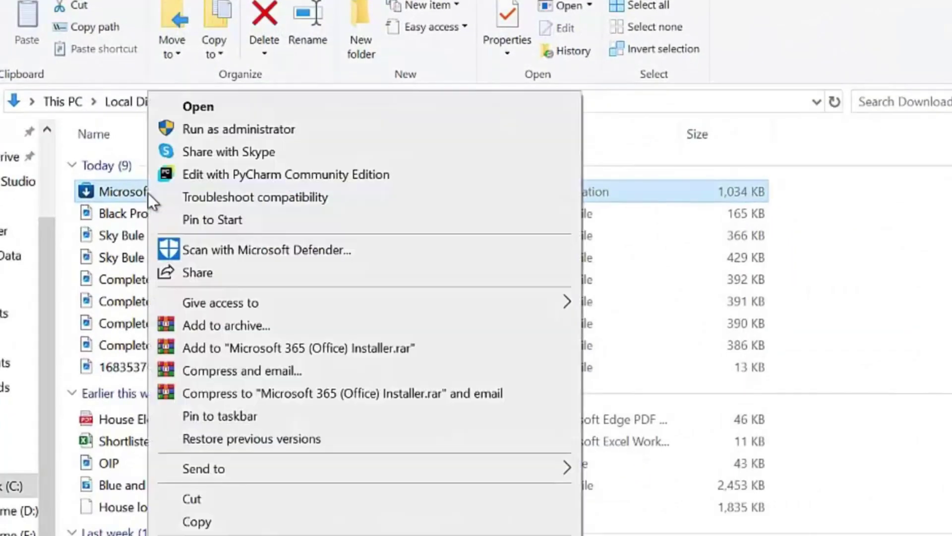
left_click(239, 129)
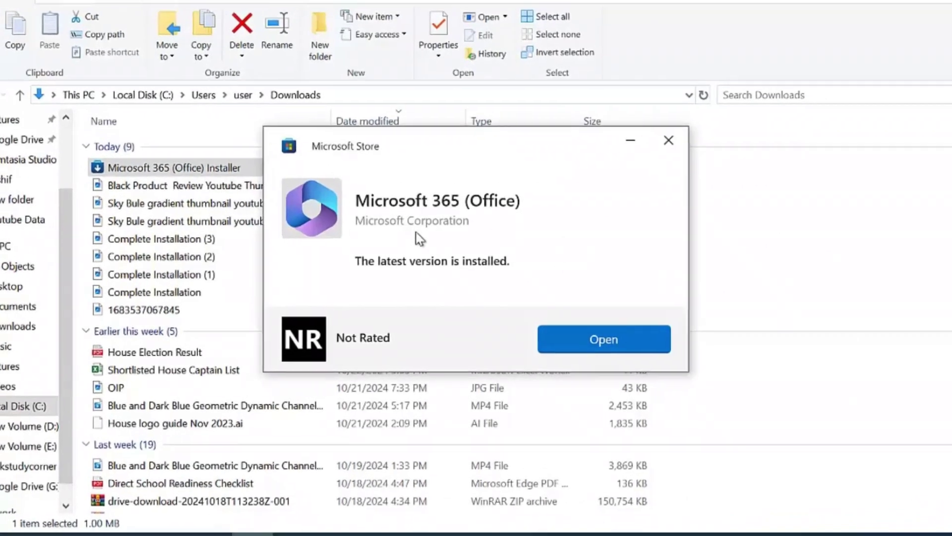
Step: Open the installed Microsoft 365 app and go to its PowerPoint start page via Word and Excel
left_click(604, 340)
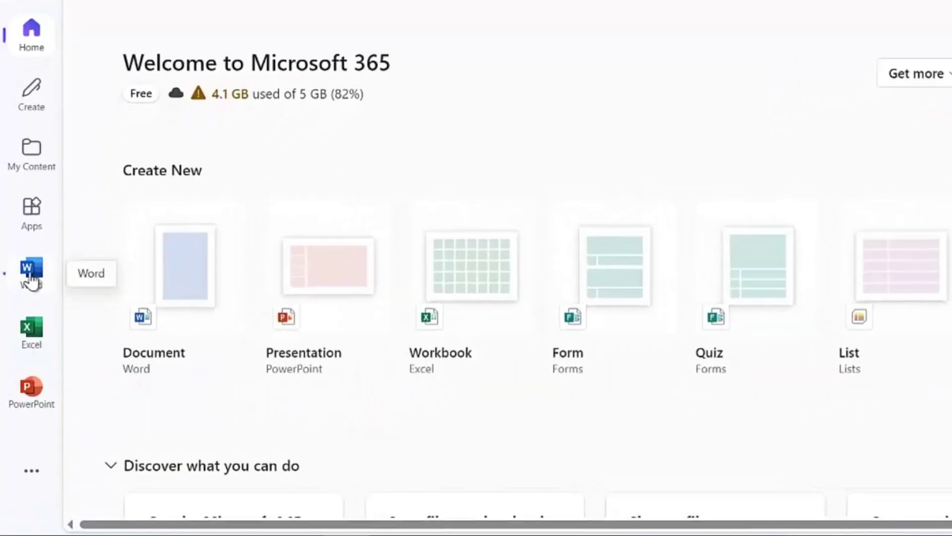
left_click(32, 275)
left_click(32, 333)
left_click(32, 389)
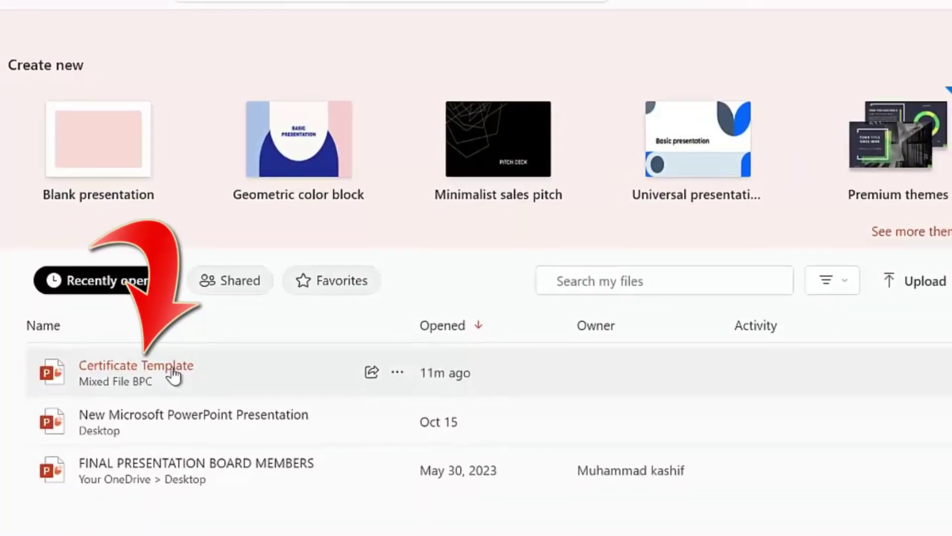
Step: Open the Certificate Template presentation from PowerPoint's recent files
left_click(170, 374)
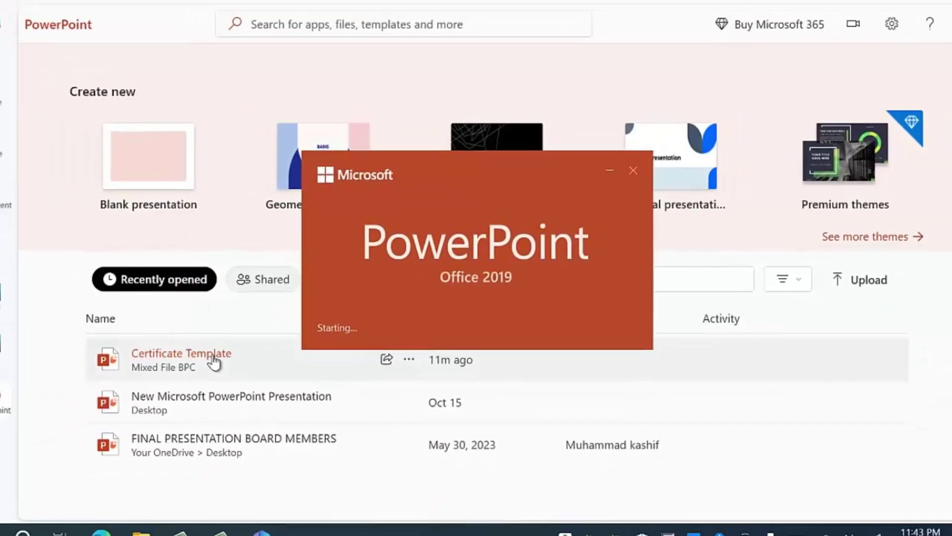